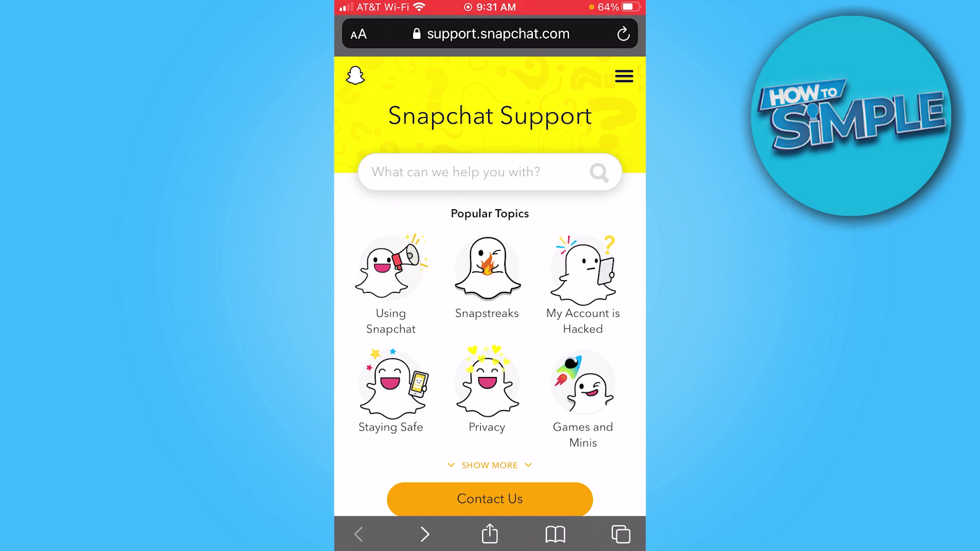
scroll(490, 306, down, 1)
scroll(490, 306, up, 1)
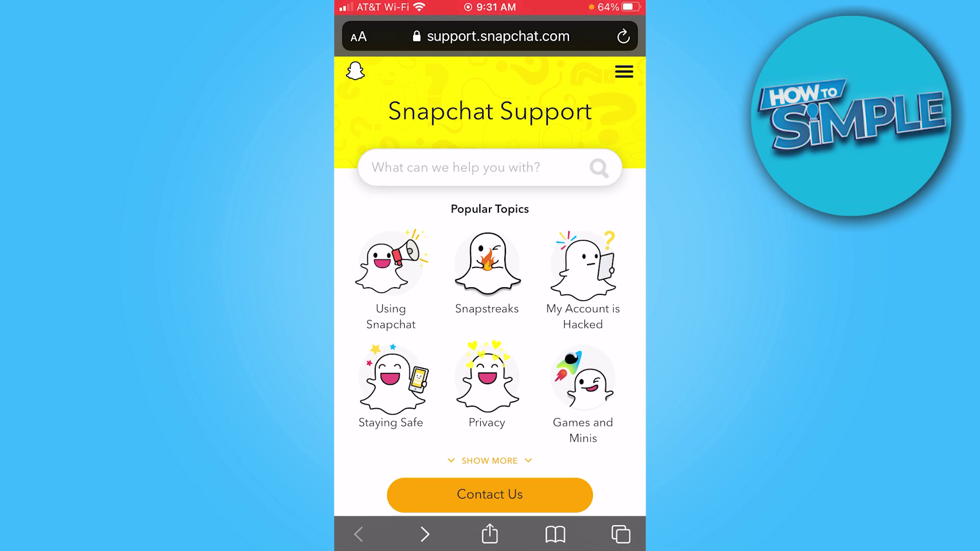
scroll(491, 307, down, 4)
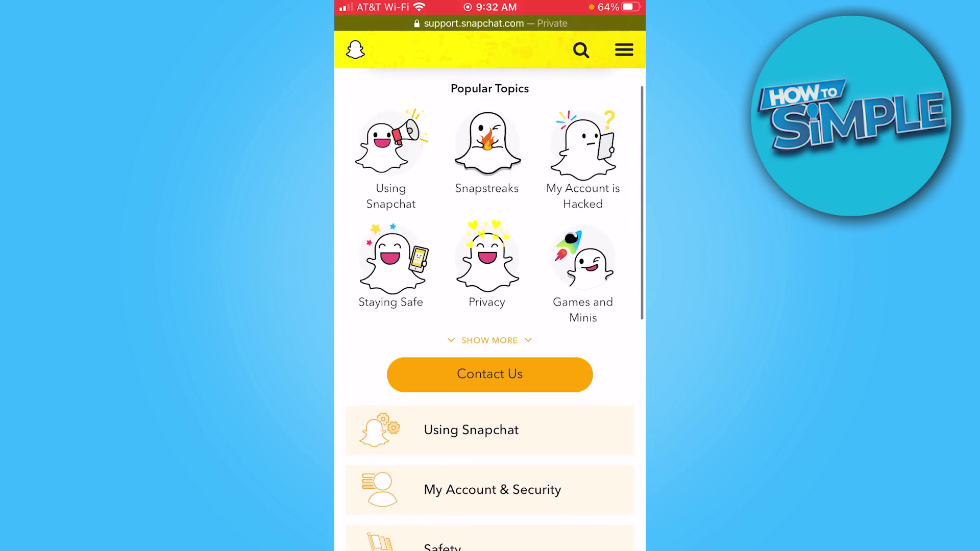
scroll(490, 307, up, 1)
scroll(490, 307, down, 8)
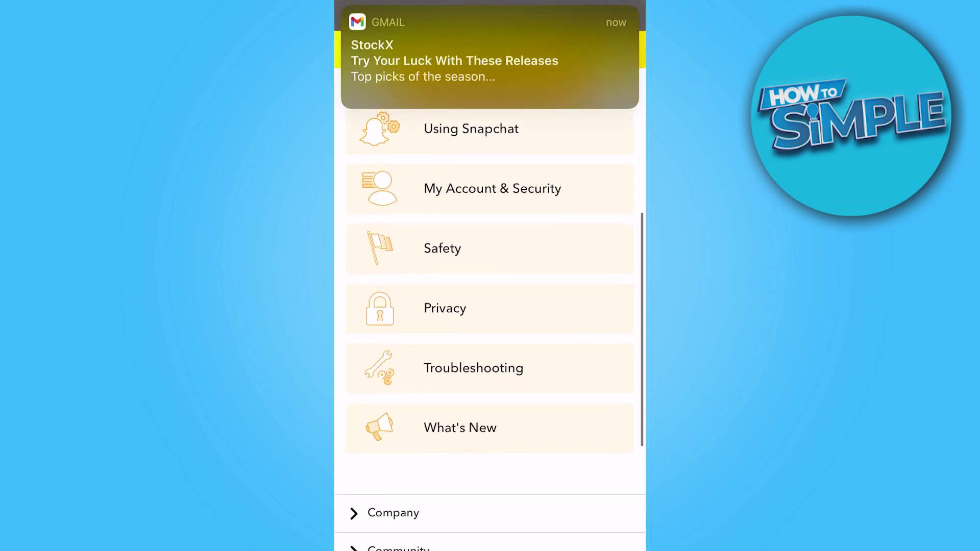
scroll(490, 306, down, 1)
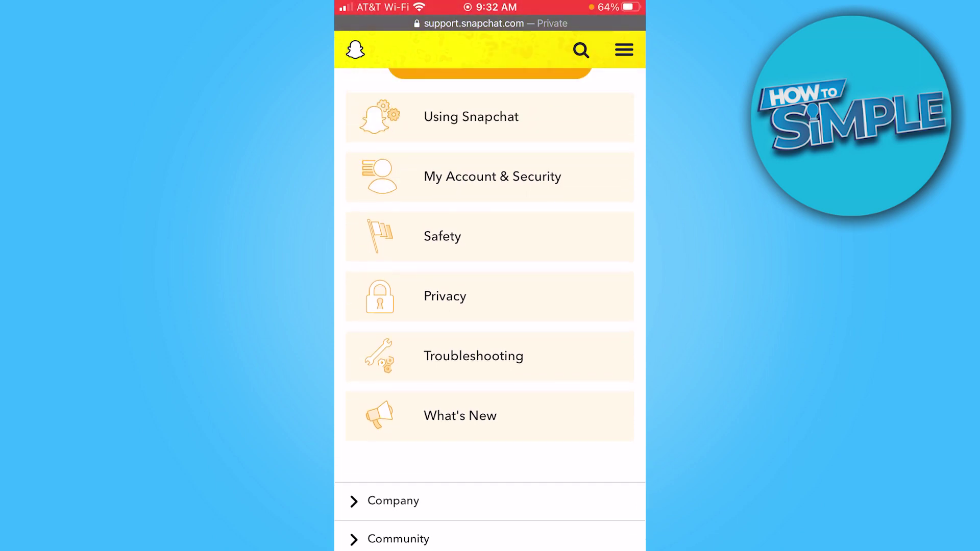
- Expand Troubleshooting and open the 'Login and New Account Troubleshooting' article
click(490, 355)
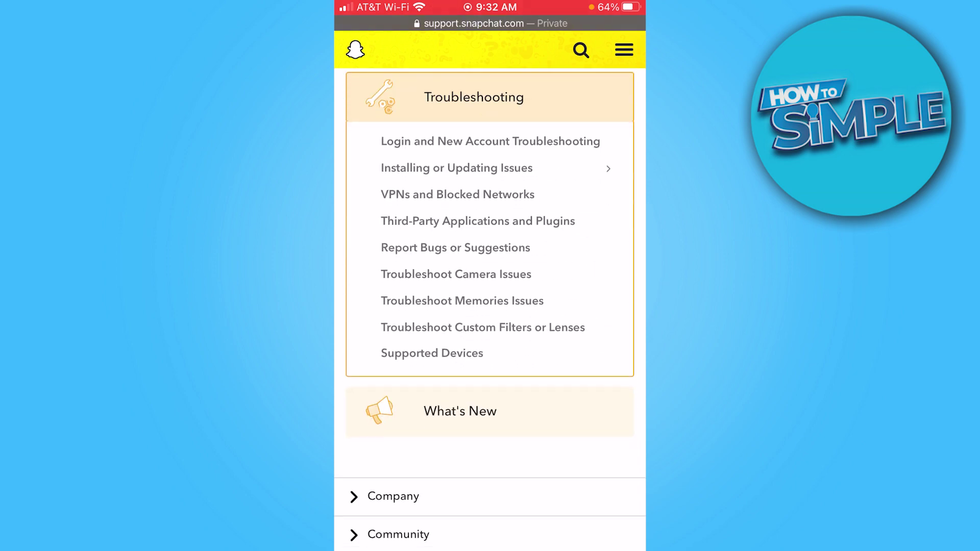
click(491, 141)
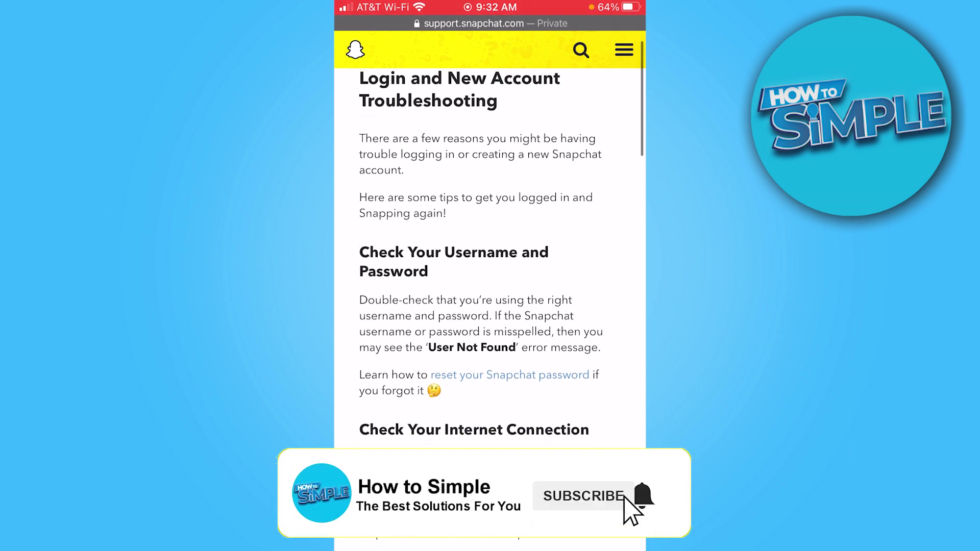
scroll(491, 307, down, 5)
scroll(490, 307, down, 5)
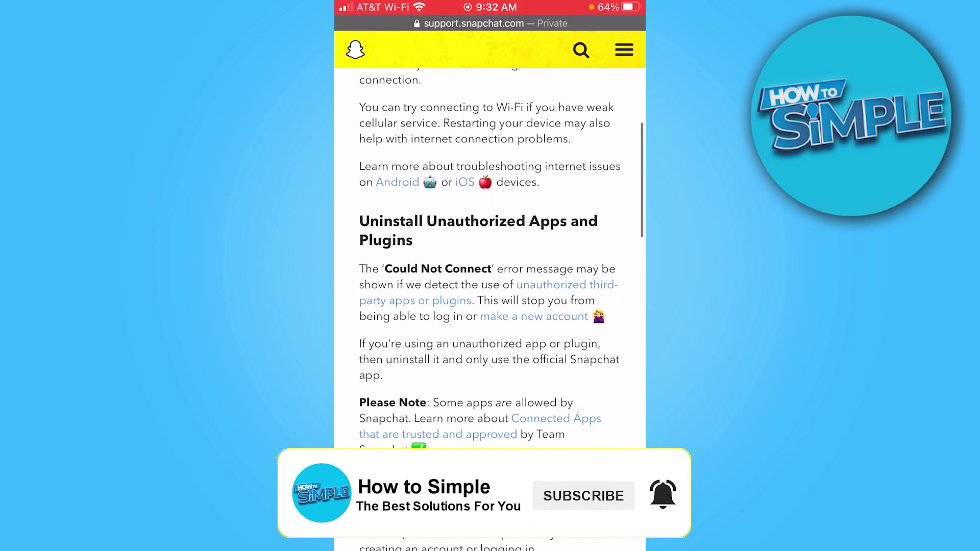
scroll(490, 306, down, 5)
scroll(490, 307, down, 5)
scroll(490, 306, down, 5)
scroll(491, 307, down, 3)
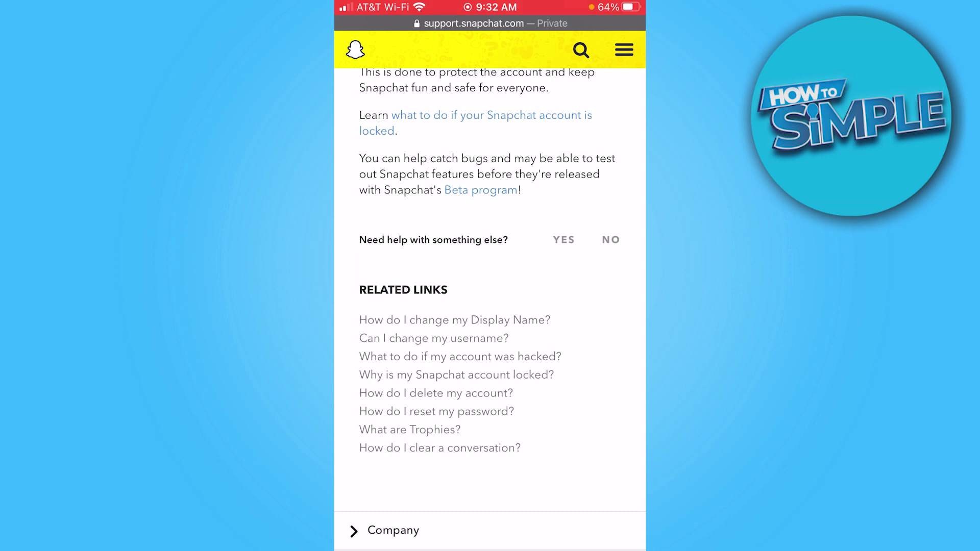
- Follow the article's related link to the Snapchat Support Contact Us page
click(564, 240)
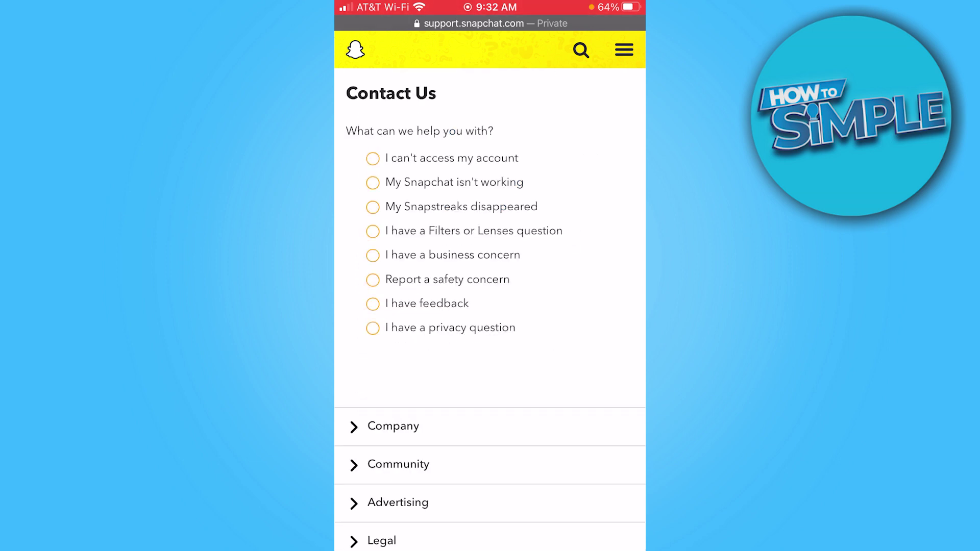
- Choose 'I can't access my account', then 'I think my account was hacked'
click(373, 159)
scroll(490, 307, down, 5)
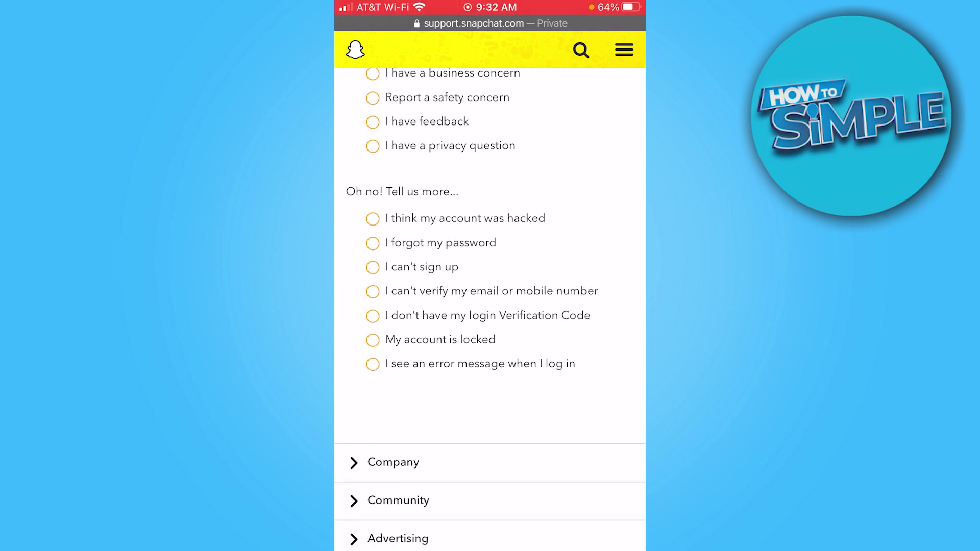
click(373, 218)
scroll(490, 344, down, 5)
scroll(490, 306, up, 3)
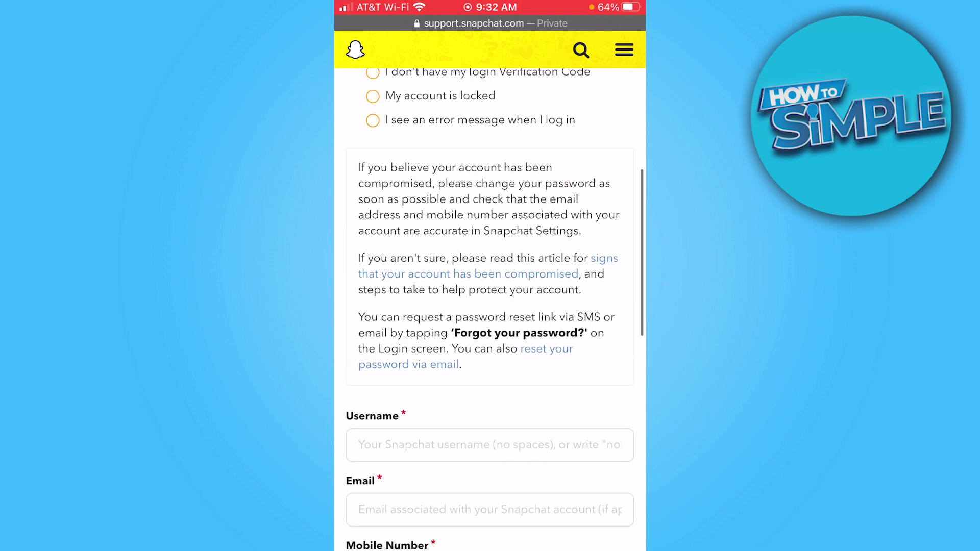
scroll(490, 307, down, 4)
scroll(491, 307, down, 2)
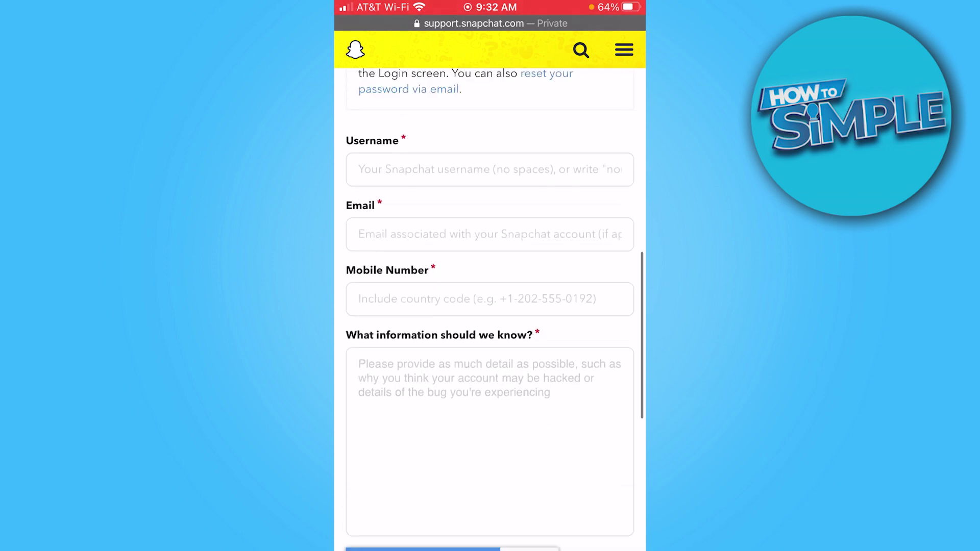
scroll(490, 307, down, 3)
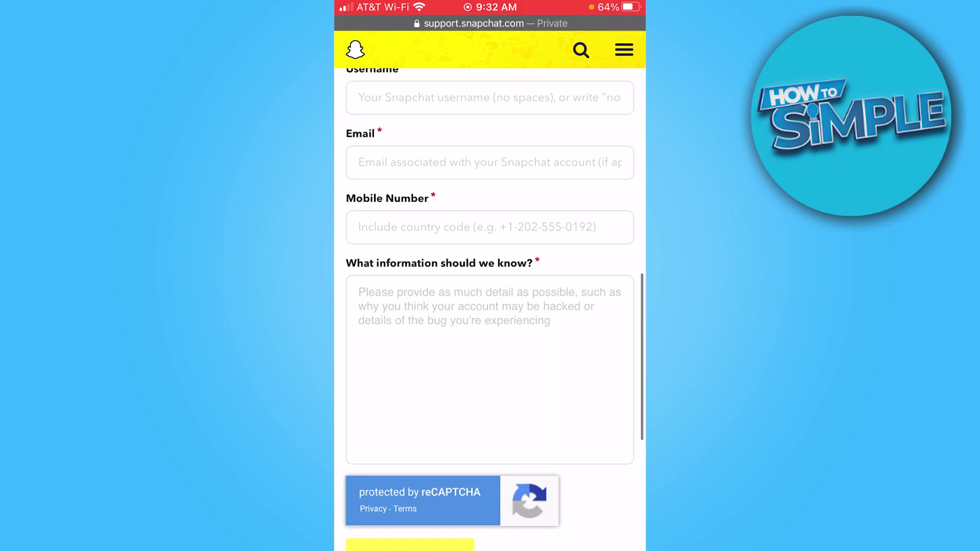